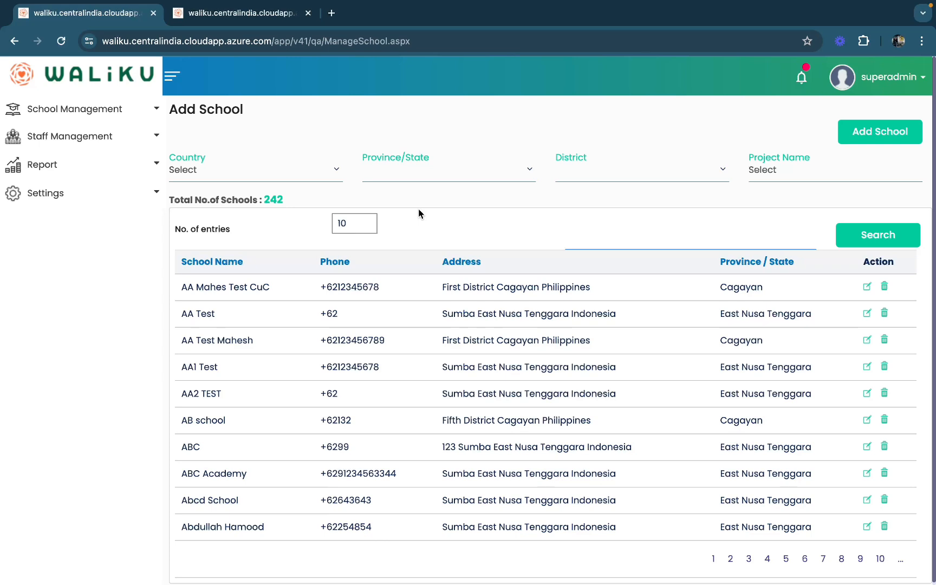
Step: Open the Add Academic Cycle page and list cycles for Indonesia, East Nusa Tenggara, Sumba district, Test School 0321
click(102, 115)
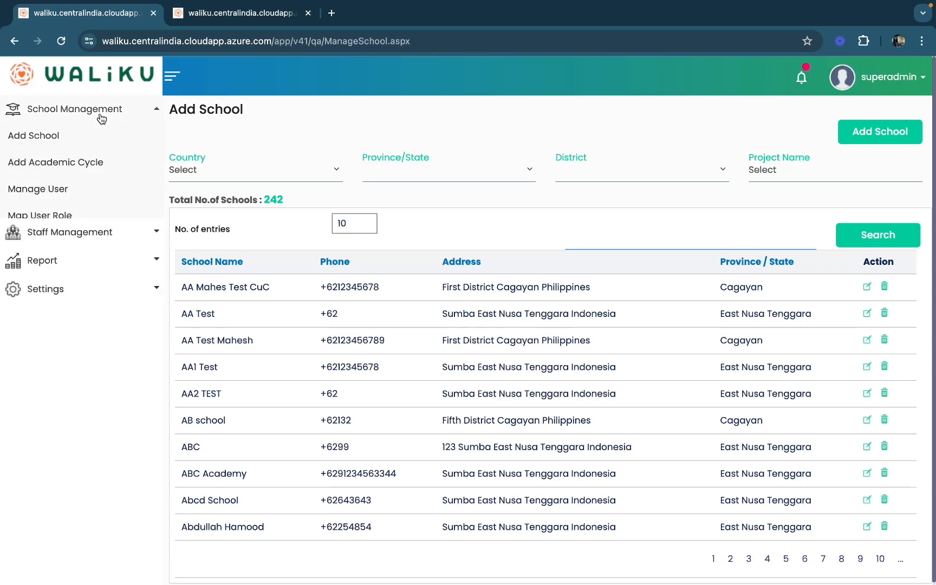
click(89, 172)
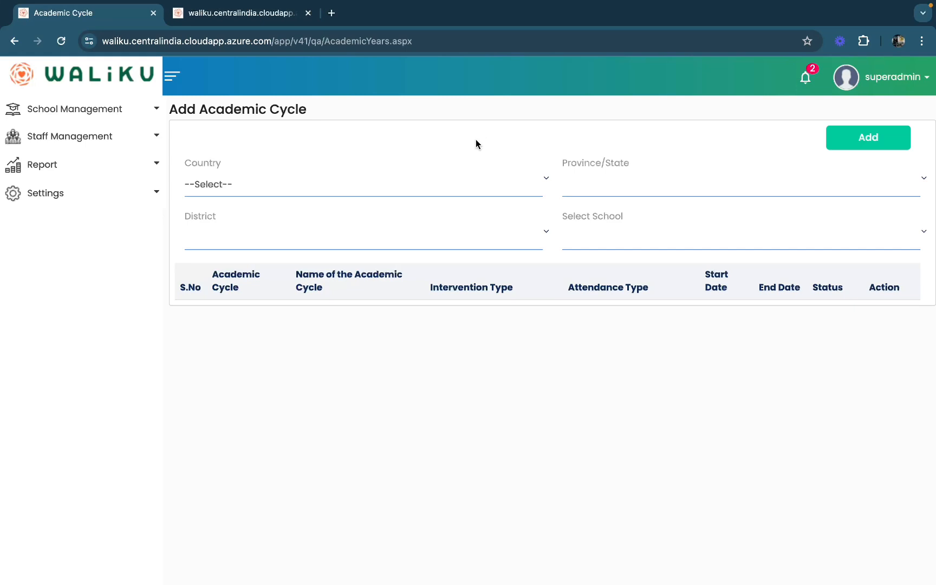
click(415, 185)
click(405, 201)
click(622, 185)
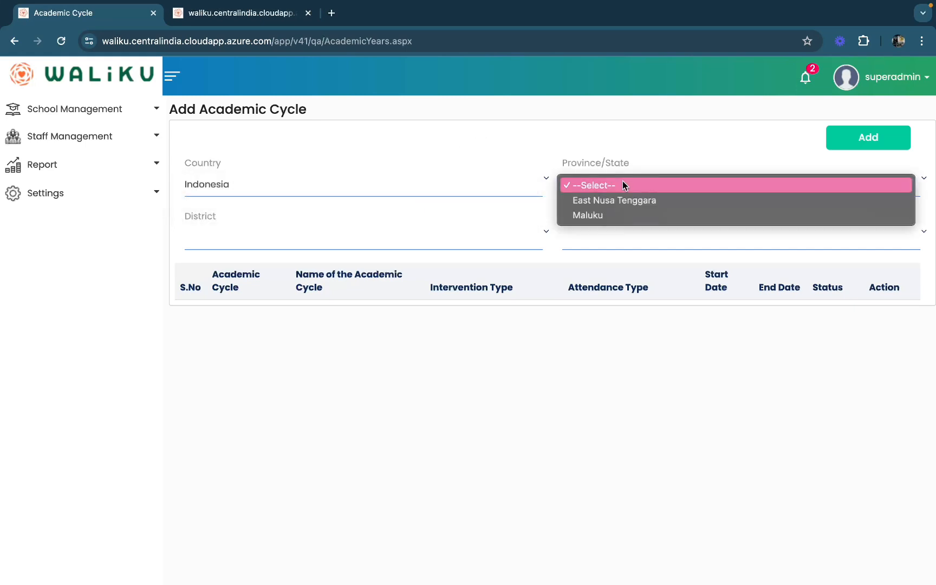
click(619, 202)
click(379, 239)
click(382, 256)
click(656, 238)
scroll(656, 303, down, 5)
click(626, 400)
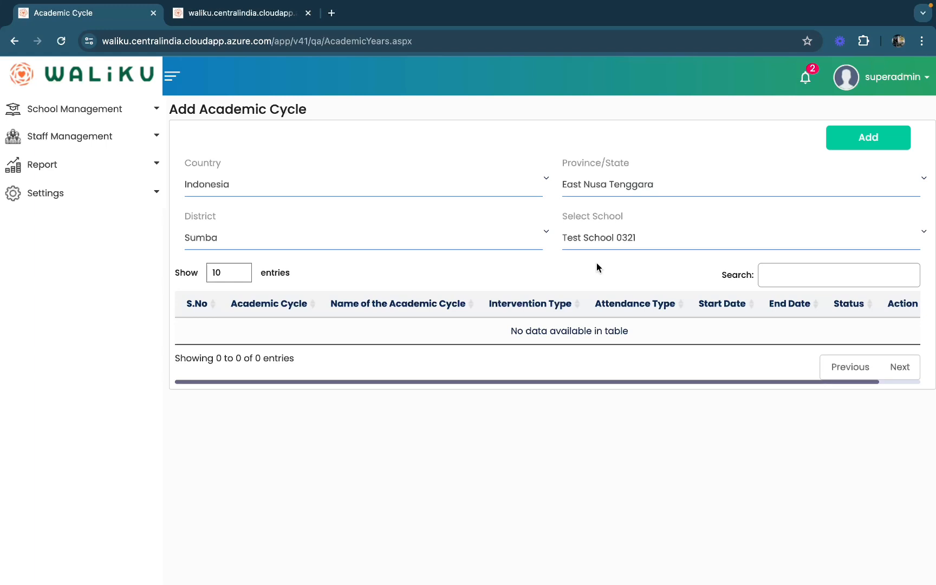
Step: Start a new academic cycle for Test School 0321 in Sumba district, East Nusa Tenggara, Indonesia
click(852, 150)
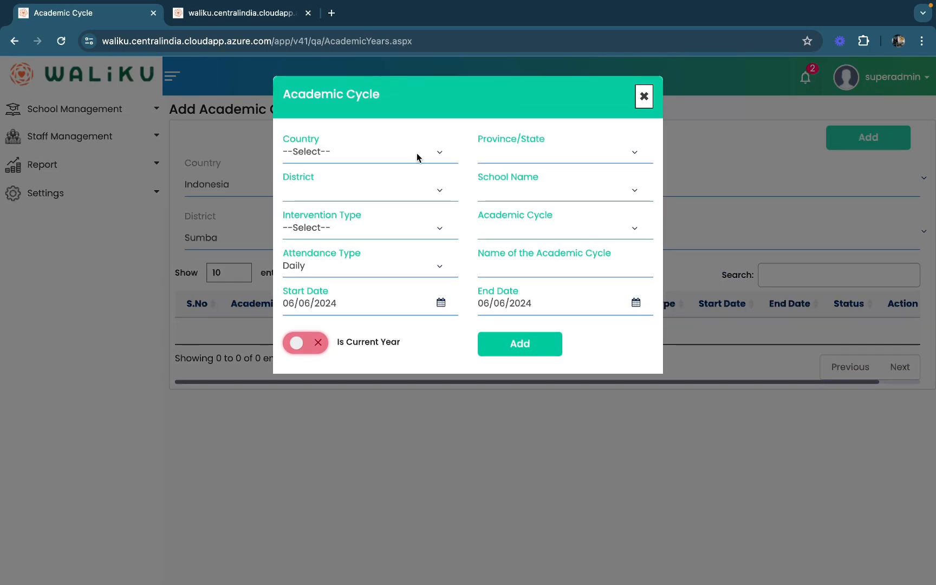
click(417, 157)
click(414, 168)
click(522, 157)
click(522, 167)
click(407, 192)
click(402, 205)
click(520, 190)
scroll(518, 238, down, 10)
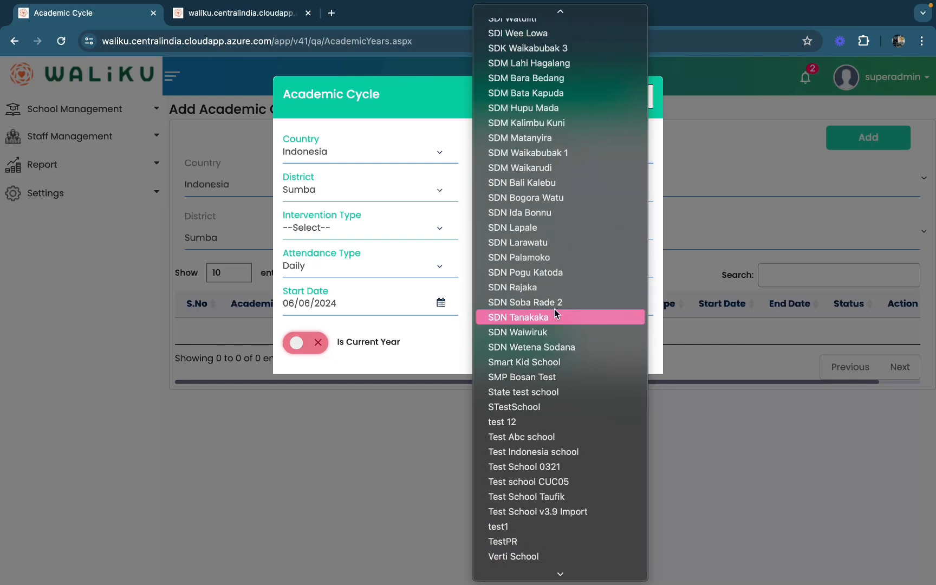
click(540, 467)
Step: Set intervention type First, academic cycle 2023-24 First and attendance type Daily, and name the cycle Test Cycle 1
click(408, 236)
click(405, 241)
click(491, 234)
click(492, 273)
click(435, 267)
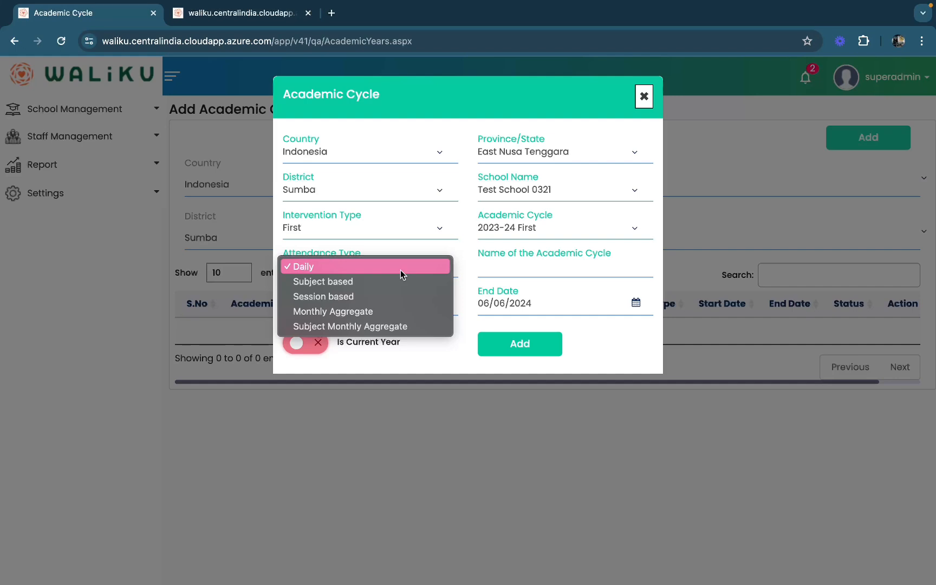
click(400, 266)
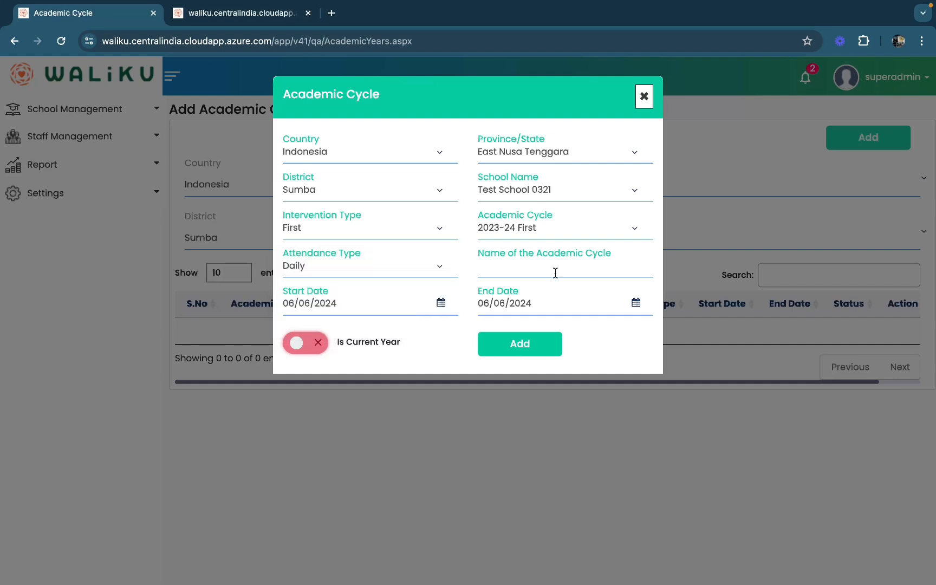
click(556, 272)
text(Test Cycle 1)
Step: Set the new cycle's start date to 01/01/2024 and its end date to 07/31/2024
click(367, 303)
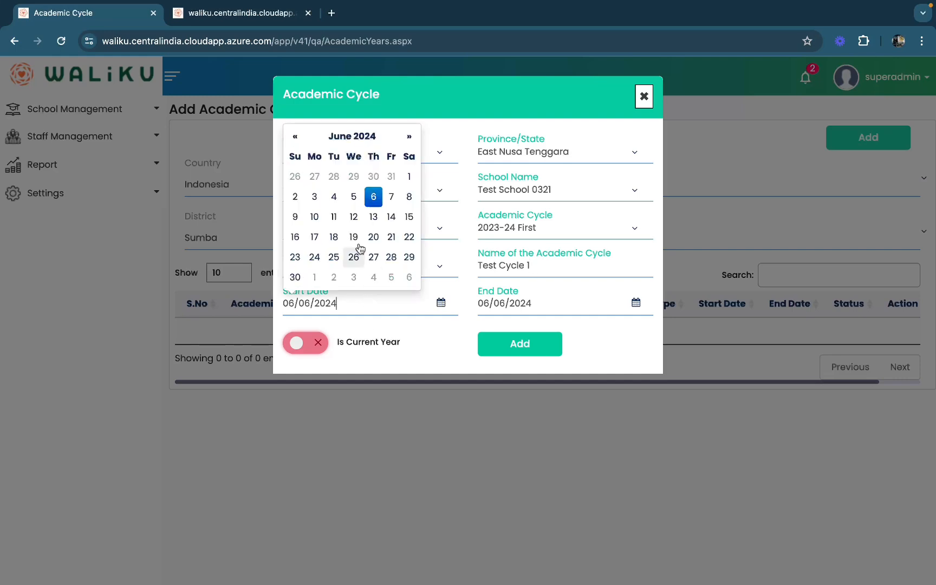
click(355, 142)
click(304, 191)
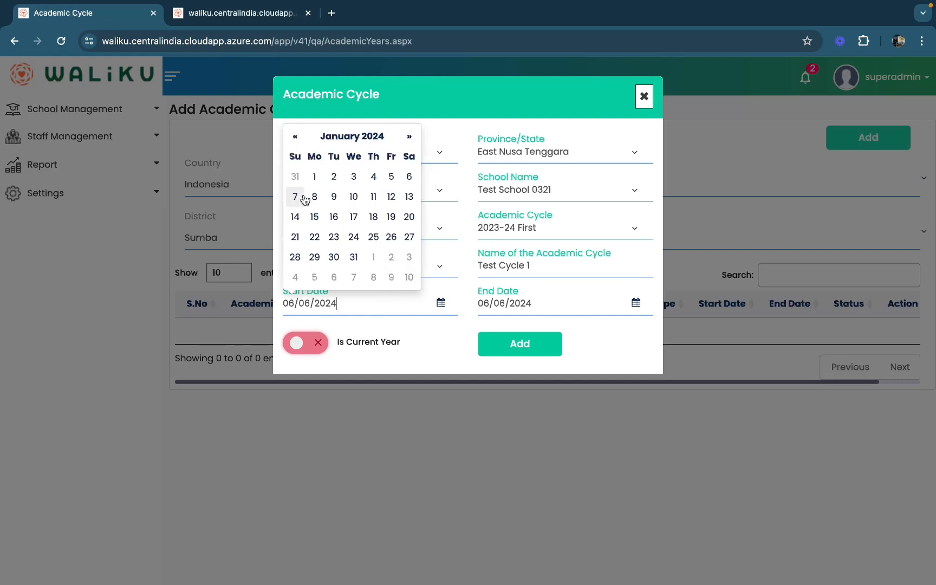
click(315, 177)
click(523, 307)
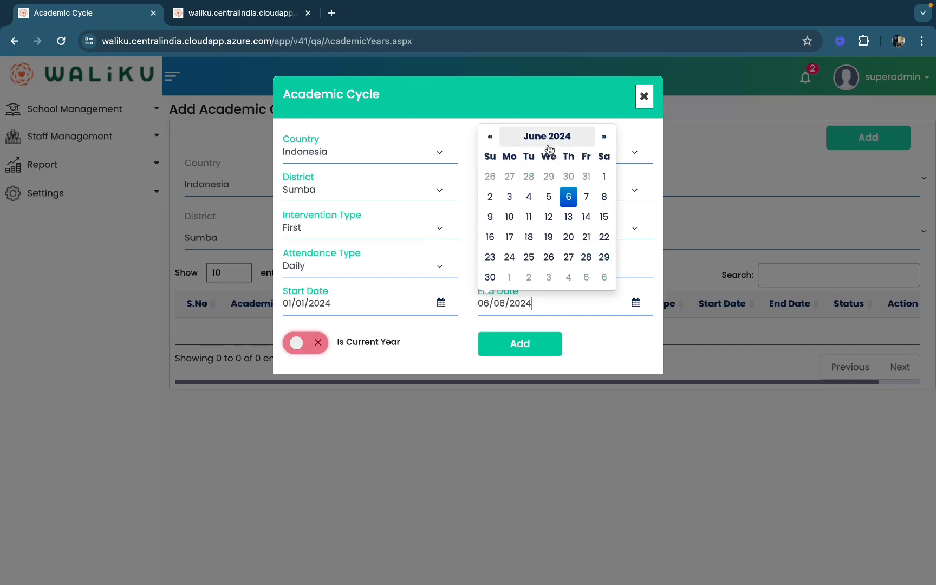
click(550, 141)
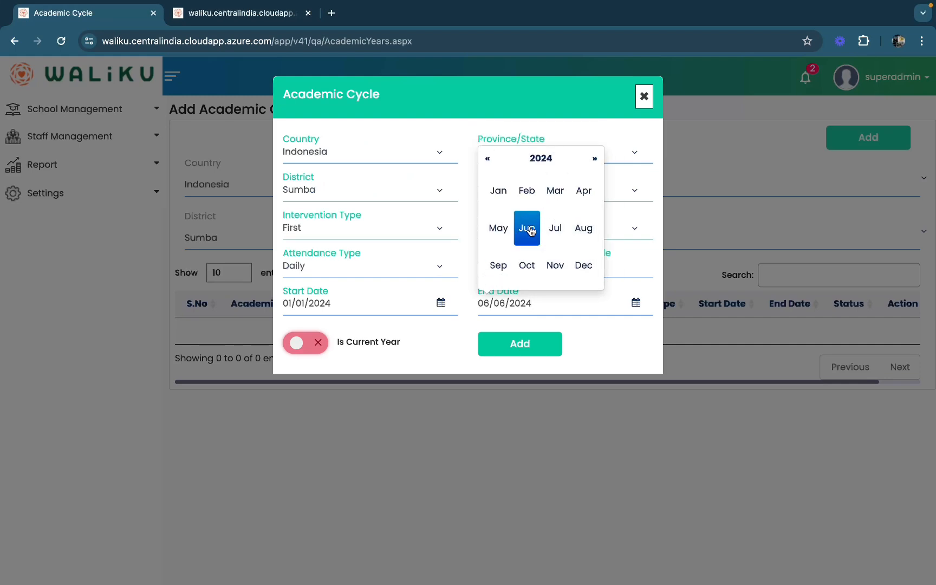
click(555, 231)
click(549, 257)
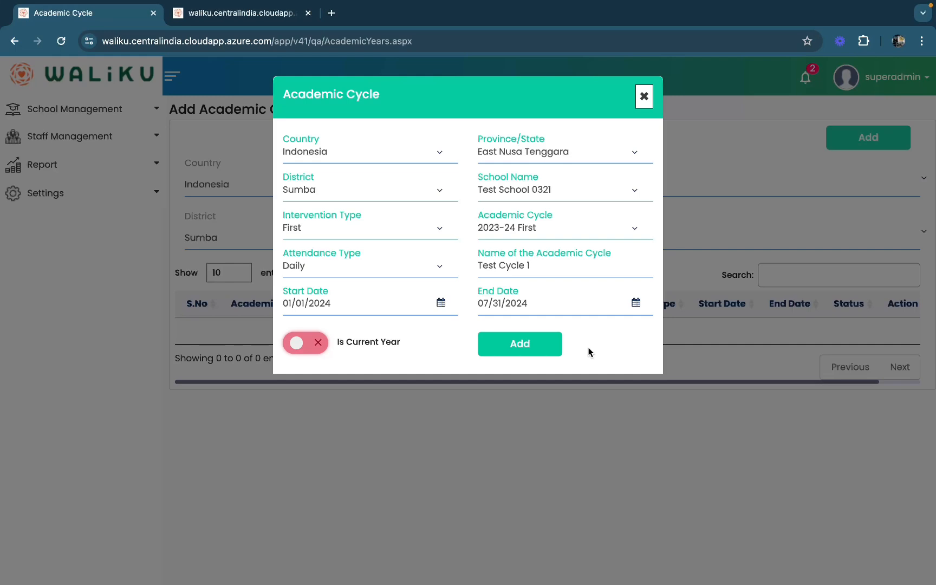
Step: Mark Test Cycle 1 as the current year and add it to the school
click(307, 342)
click(368, 349)
click(317, 348)
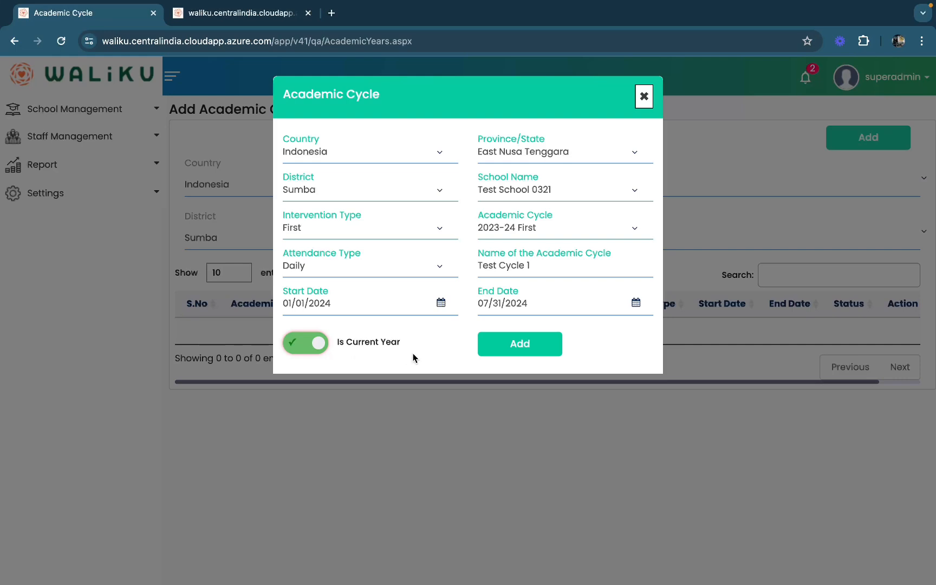
click(506, 347)
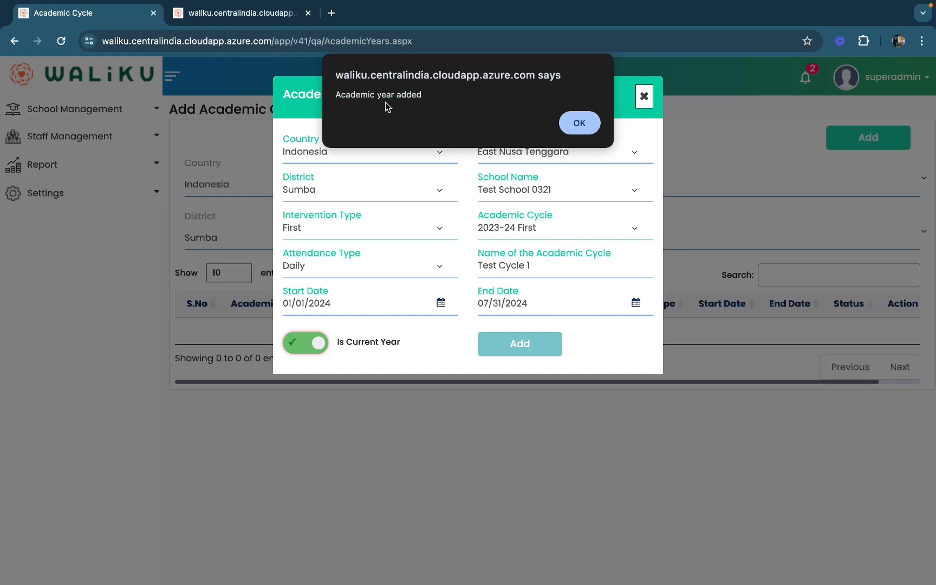
click(578, 124)
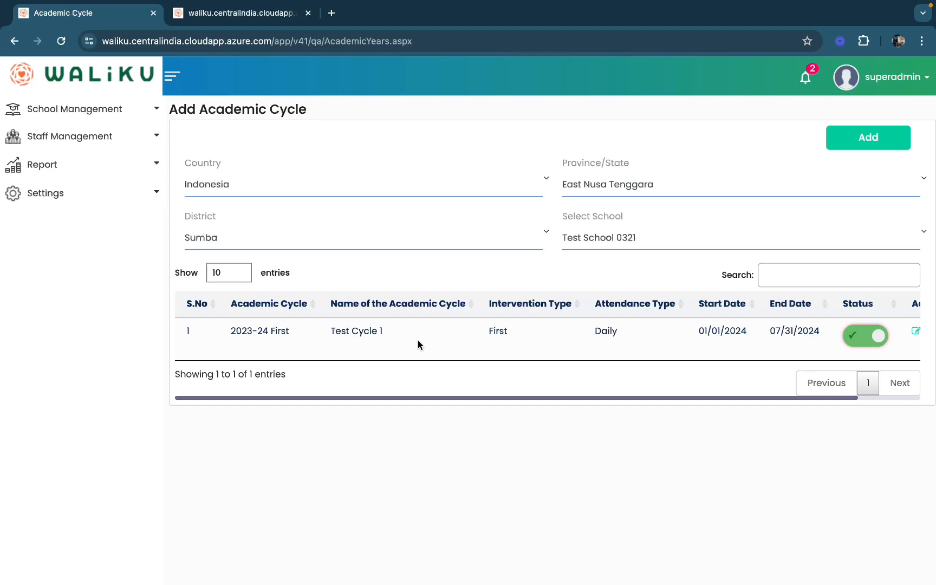
Step: Change Test Cycle 1's end date to 06/30/2024 and save the update
scroll(442, 352, right, 3)
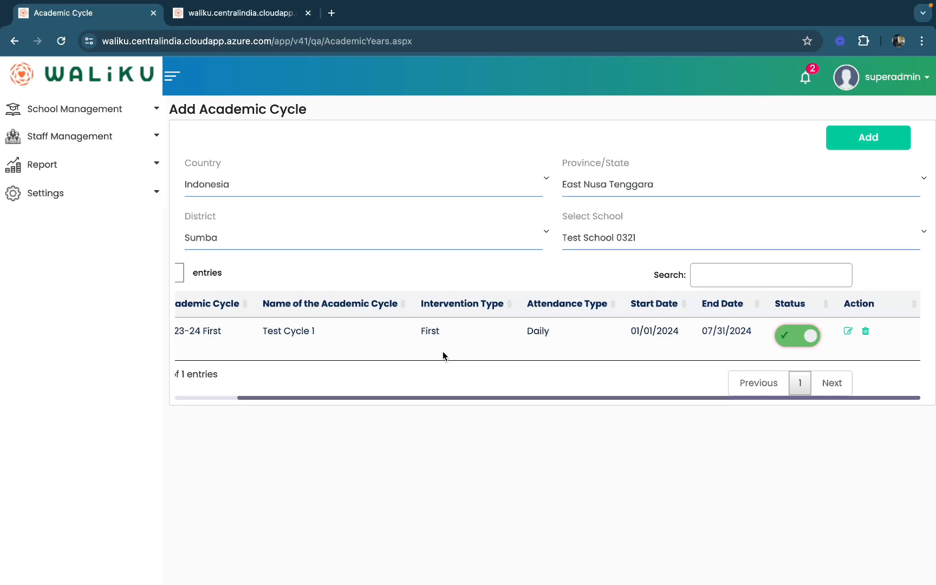
click(849, 332)
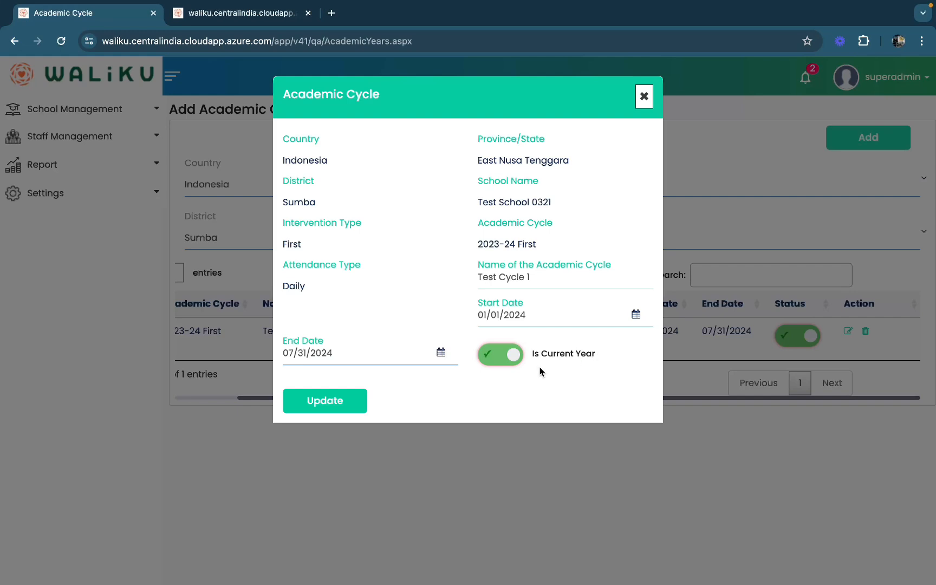
click(405, 351)
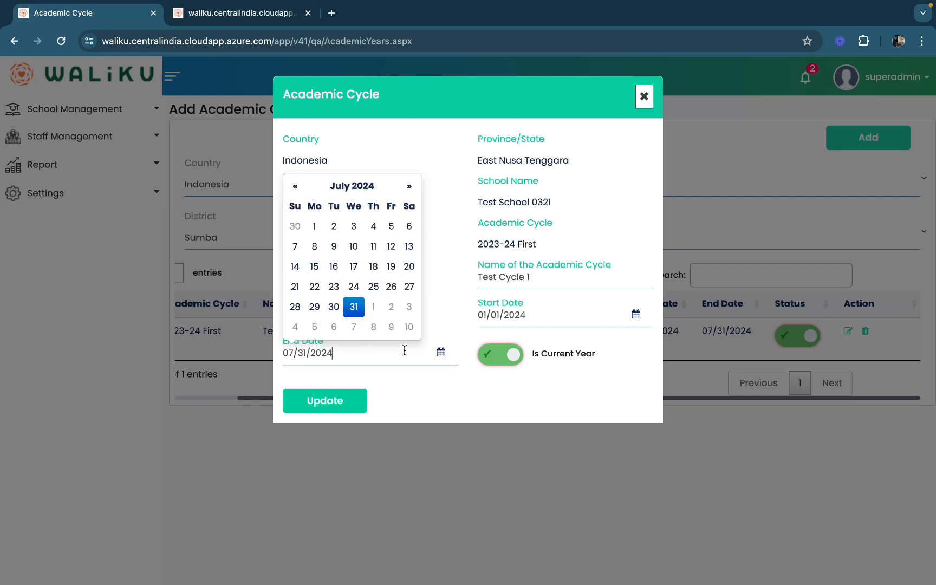
click(295, 186)
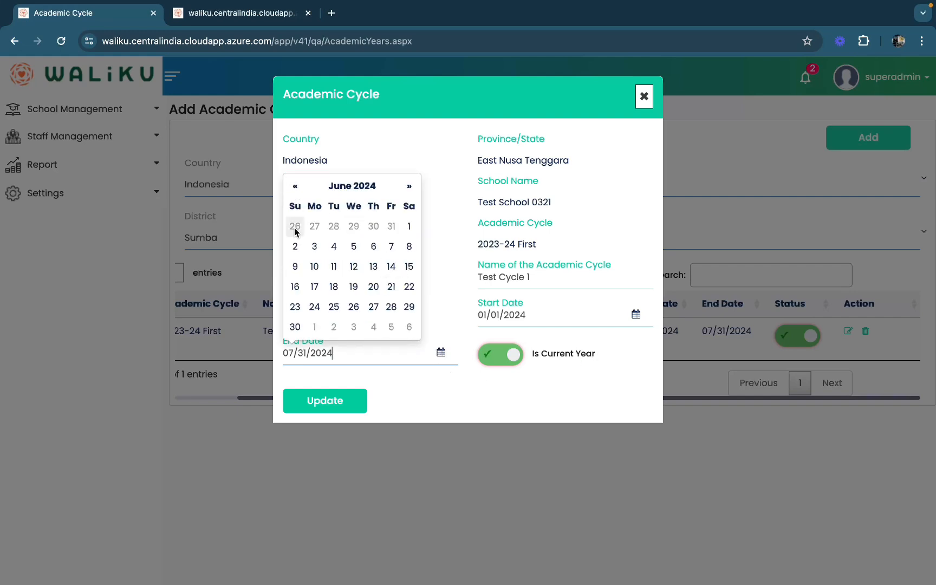
click(295, 327)
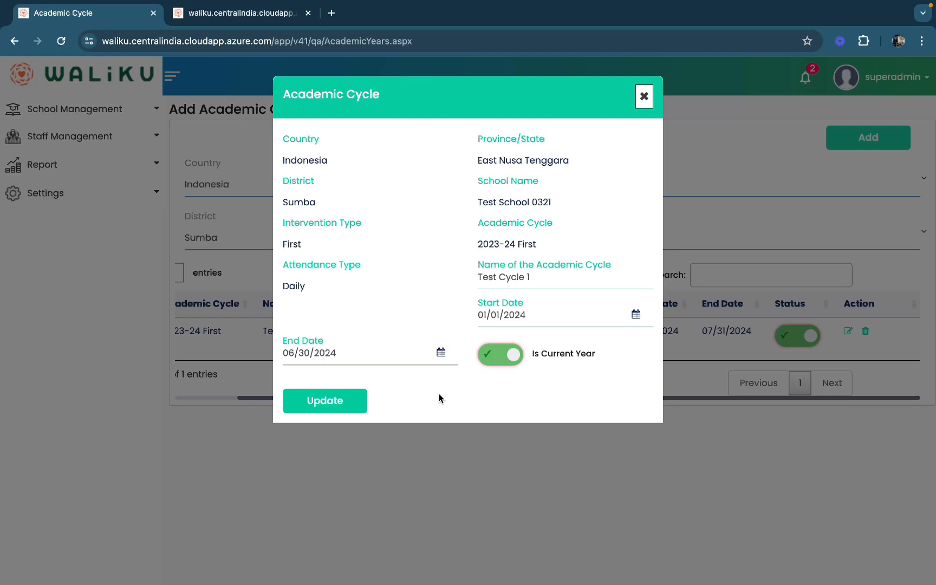
click(339, 408)
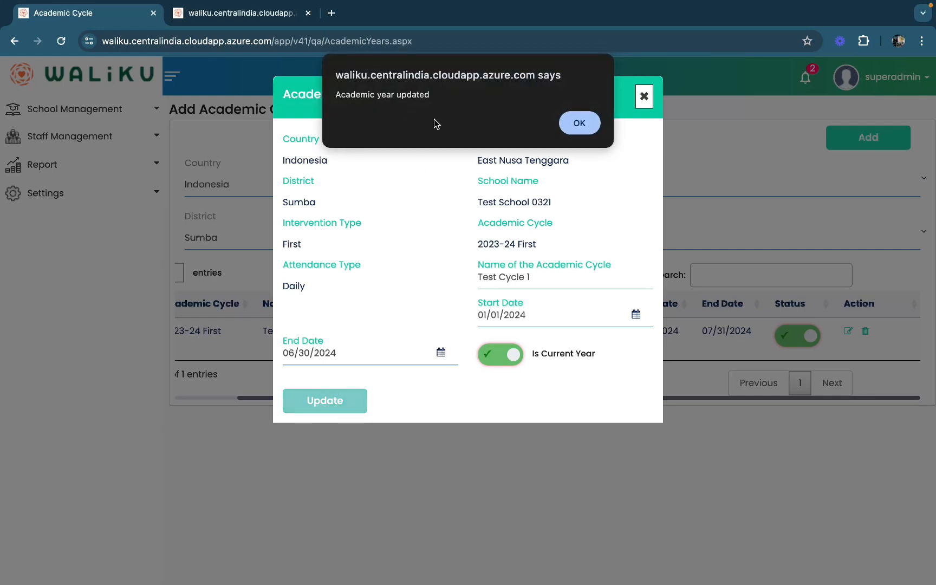
click(580, 123)
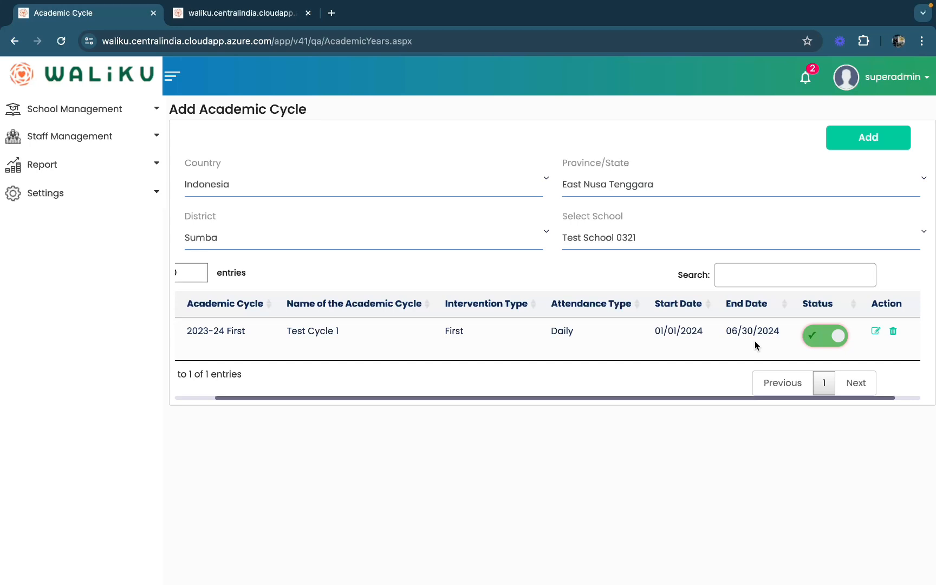
Step: Start another academic cycle named Test Cycle 2 for Test School 0321 in Sumba, East Nusa Tenggara, Indonesia
click(883, 142)
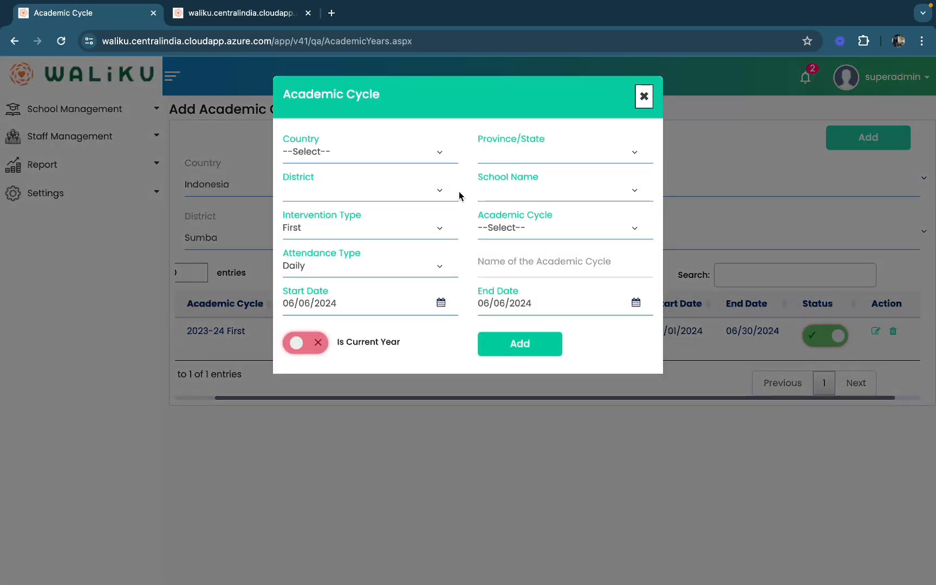
click(428, 157)
click(417, 166)
click(390, 190)
click(395, 217)
click(559, 190)
scroll(548, 347, down, 5)
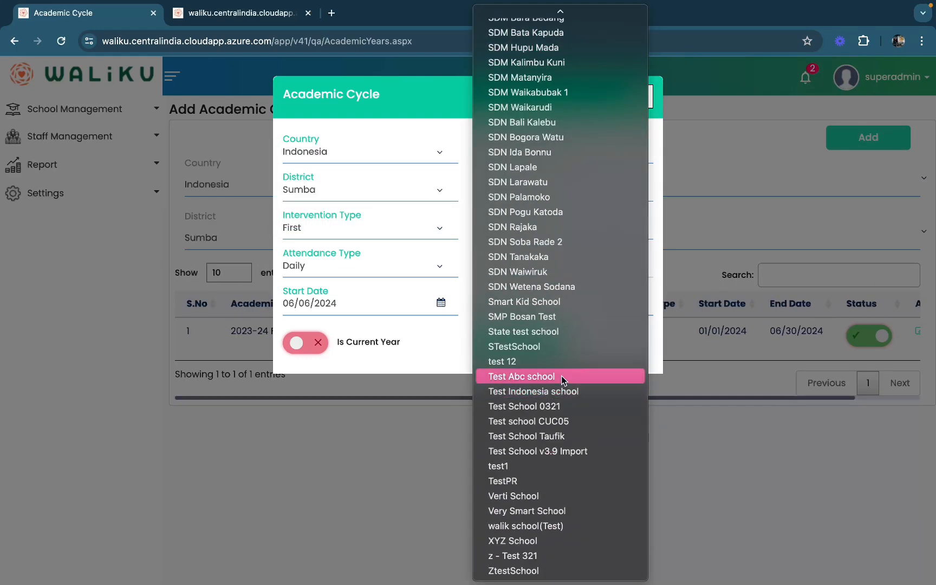
click(542, 403)
click(507, 262)
text(Test Cycle 2)
Step: Date Test Cycle 2 from 07/01/2024 to 12/31/2024 under academic cycle 2023-24 First and add it without marking it current
click(379, 307)
click(366, 134)
click(359, 228)
click(314, 177)
click(504, 299)
click(547, 137)
click(529, 277)
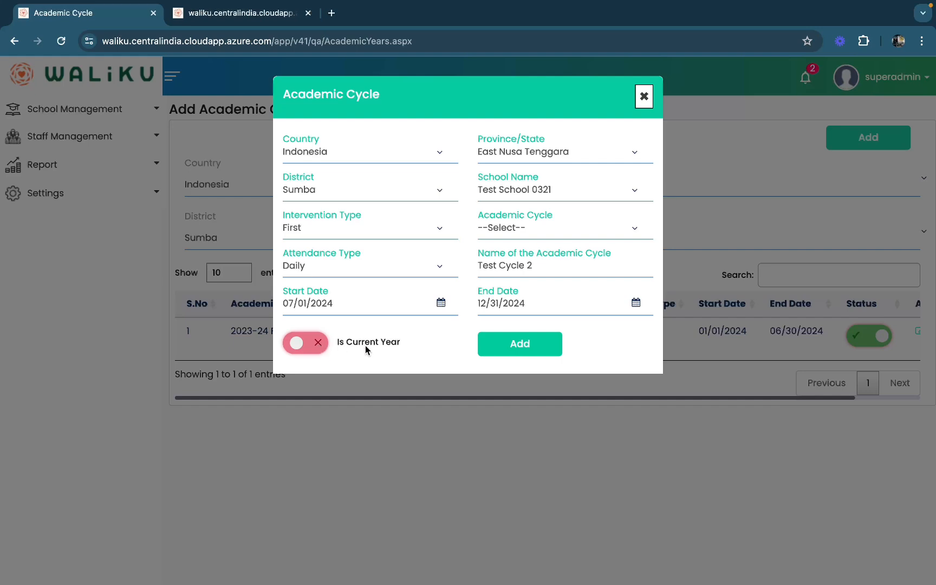
click(507, 350)
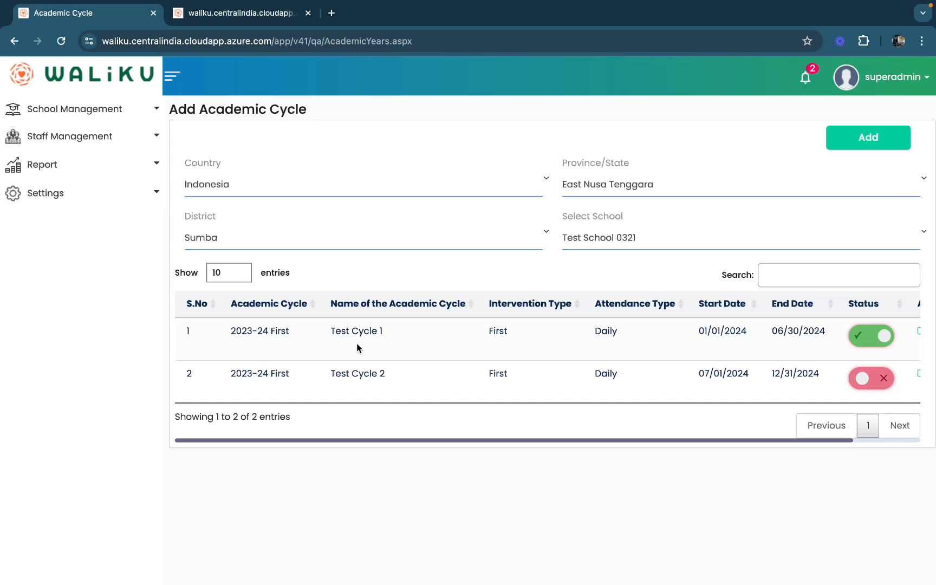
Step: Edit Test Cycle 1 so it is no longer the current year and save the update
scroll(578, 332, right, 3)
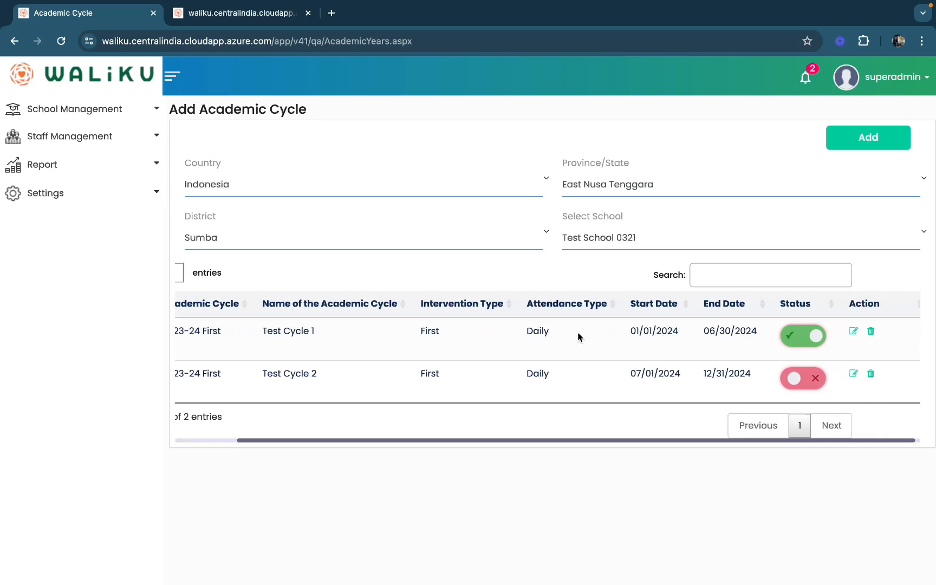
click(850, 335)
click(493, 355)
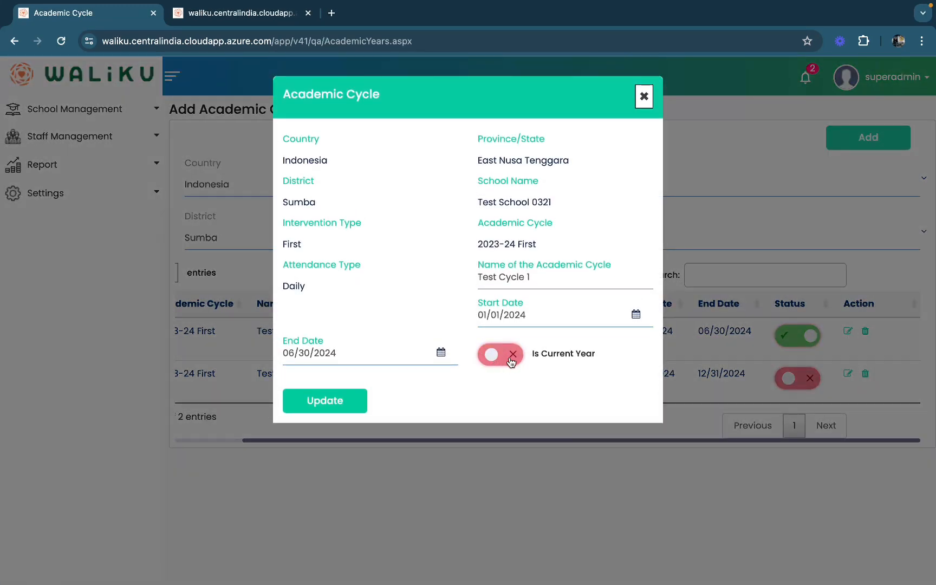
click(350, 406)
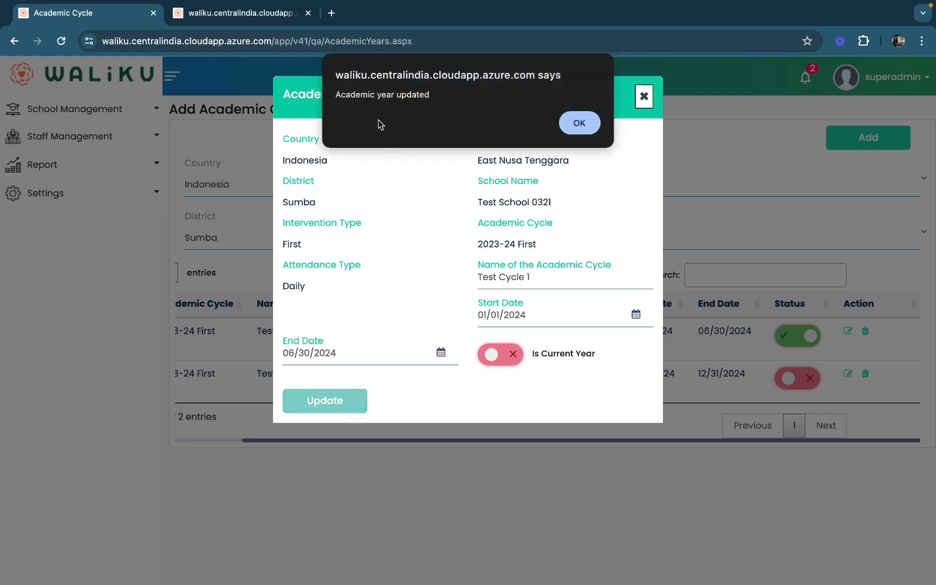
click(578, 122)
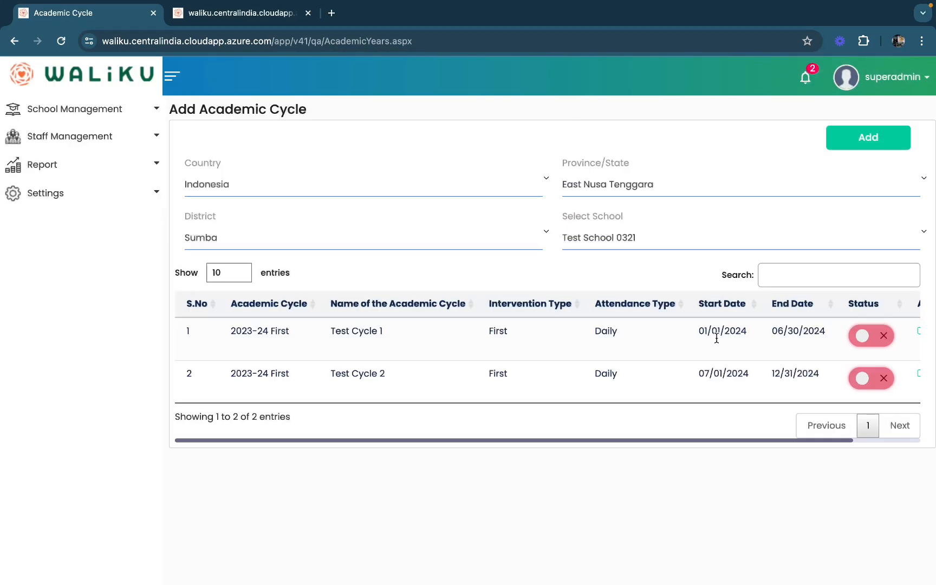
Step: Edit Test Cycle 2 to make it the current year and save the update
scroll(798, 346, right, 3)
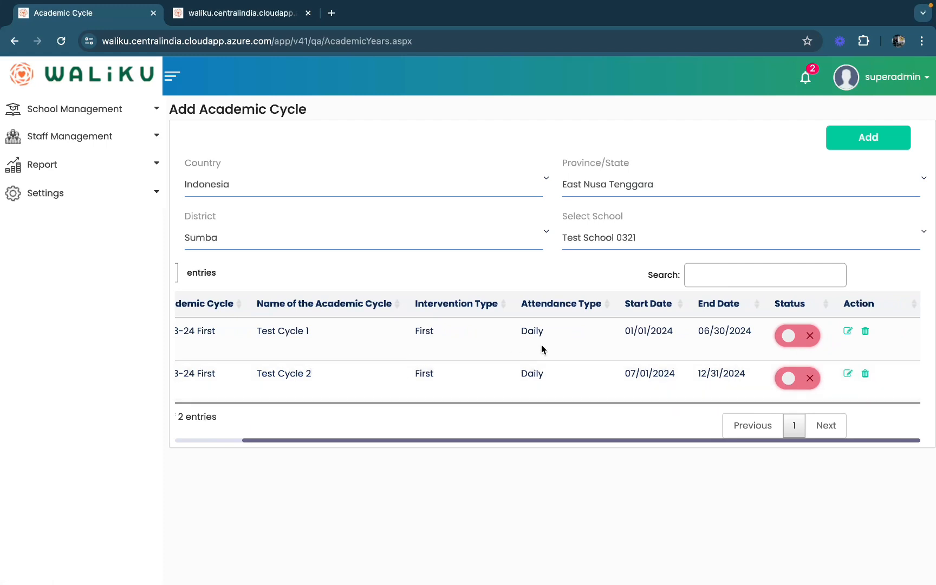
click(848, 374)
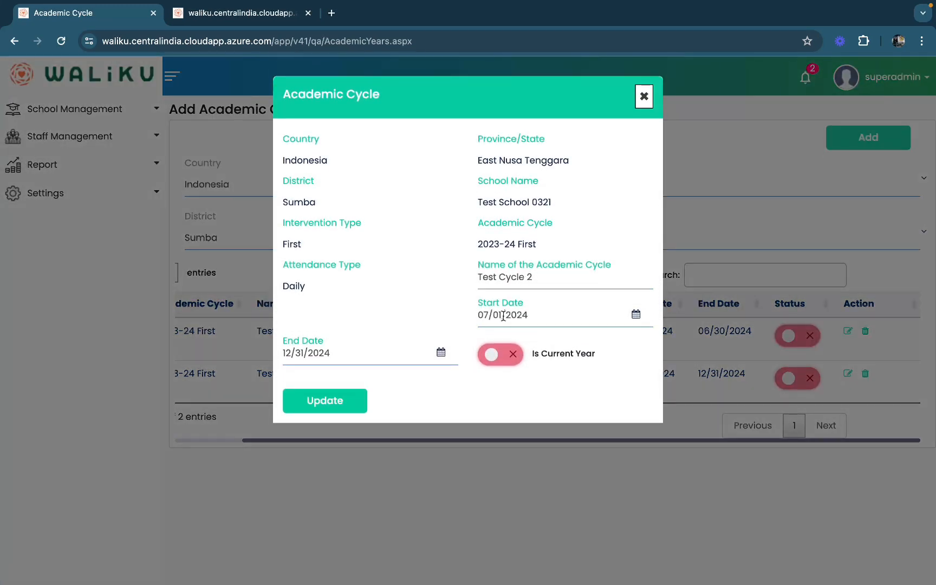
click(491, 352)
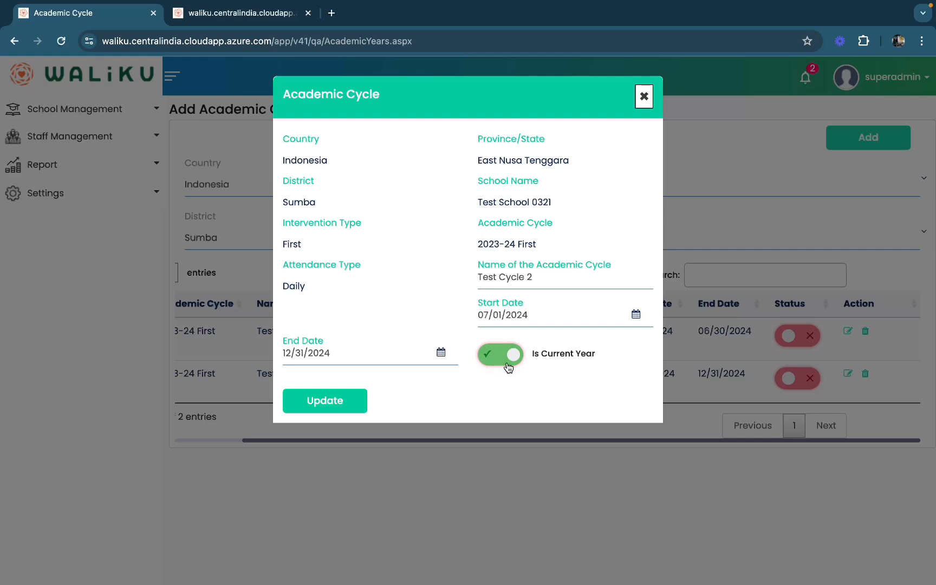
click(342, 401)
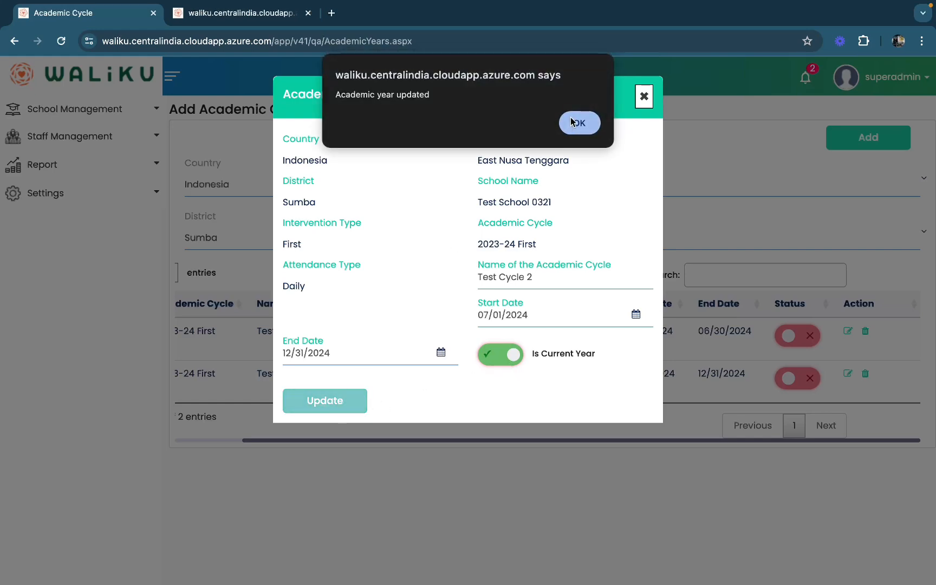
click(575, 122)
scroll(578, 398, left, 2)
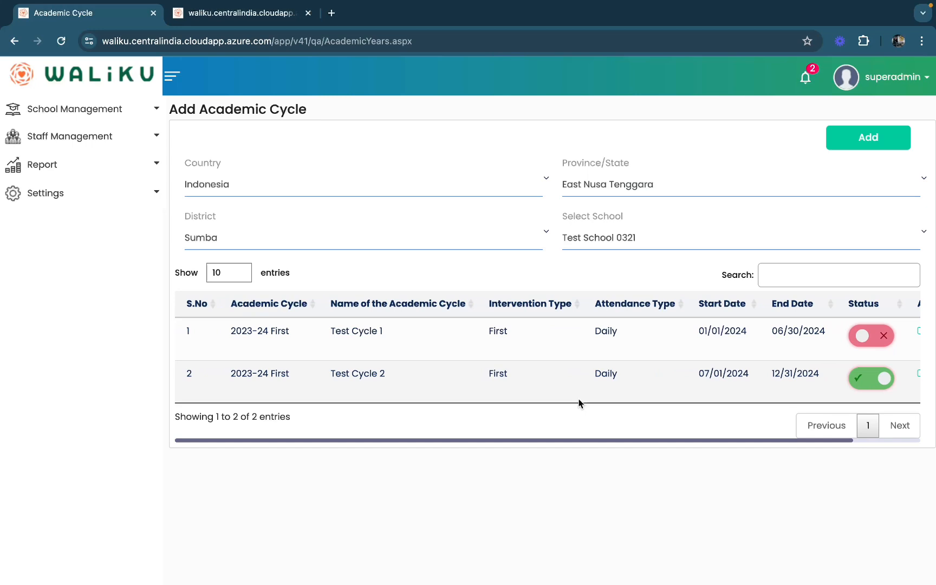